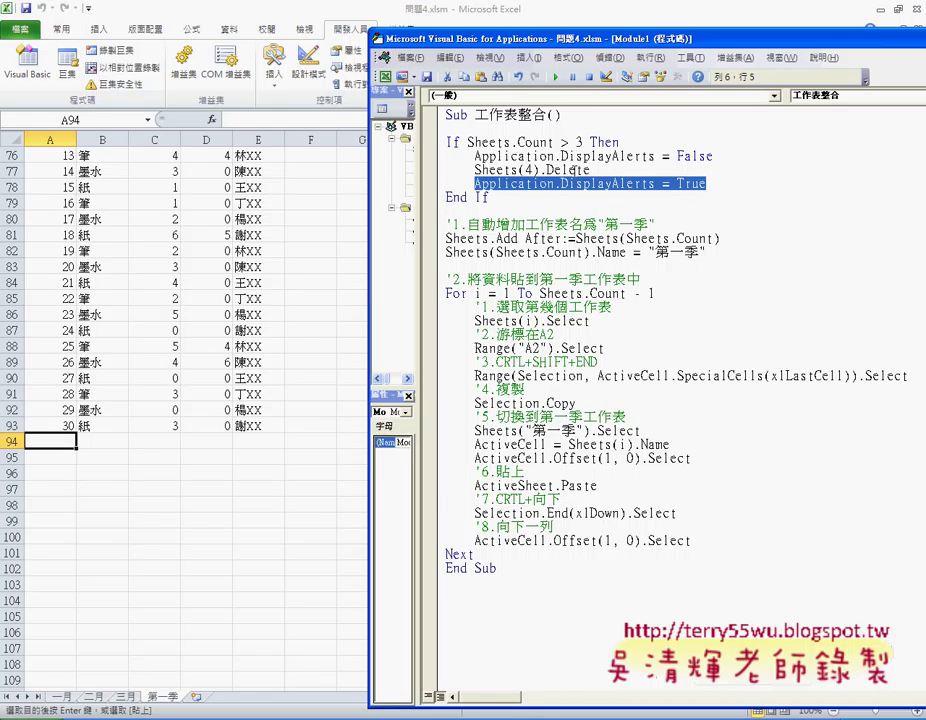
# Highlight the Sheets(4).Delete block, then put the caret after its End If
pyautogui.moveTo(590, 170); pyautogui.dragTo(474, 170)
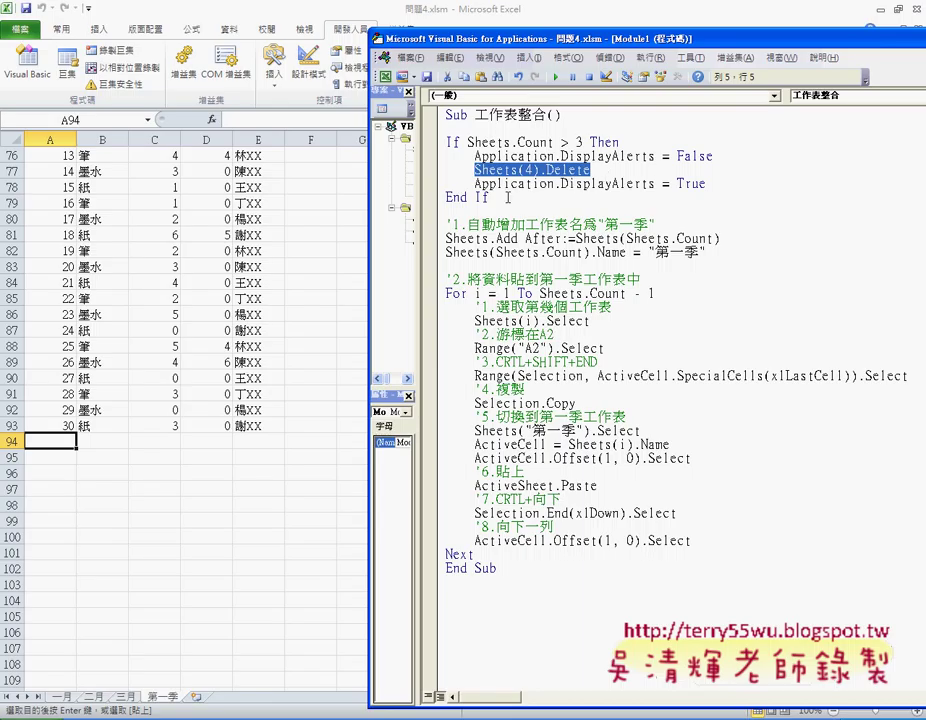
pyautogui.moveTo(490, 197)
pyautogui.mouseDown()
pyautogui.moveTo(439, 155)
pyautogui.moveTo(440, 142)
pyautogui.mouseUp()
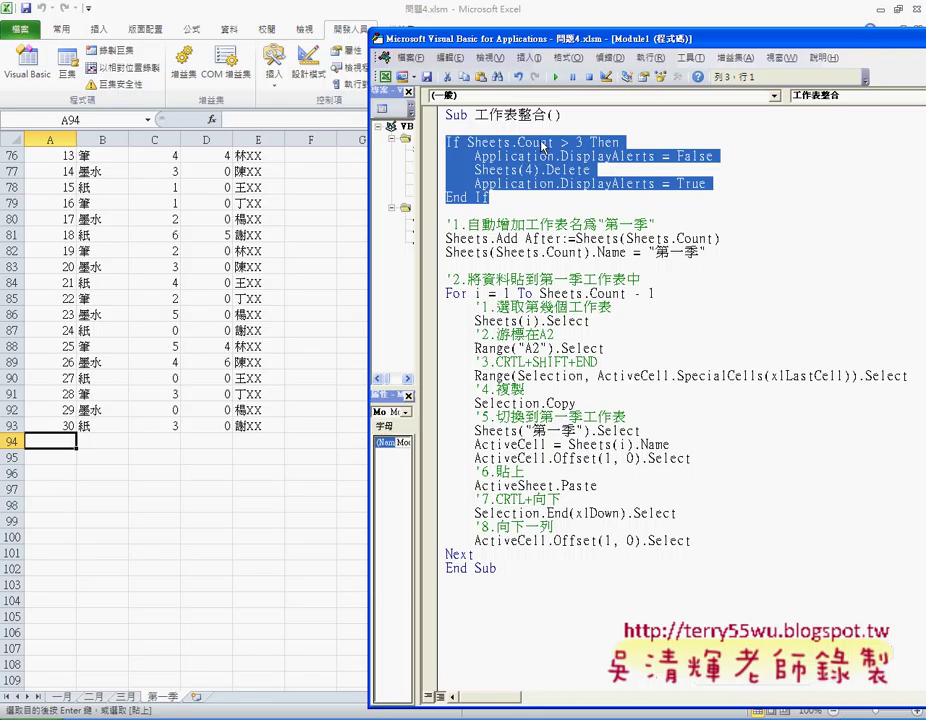
pyautogui.click(543, 203)
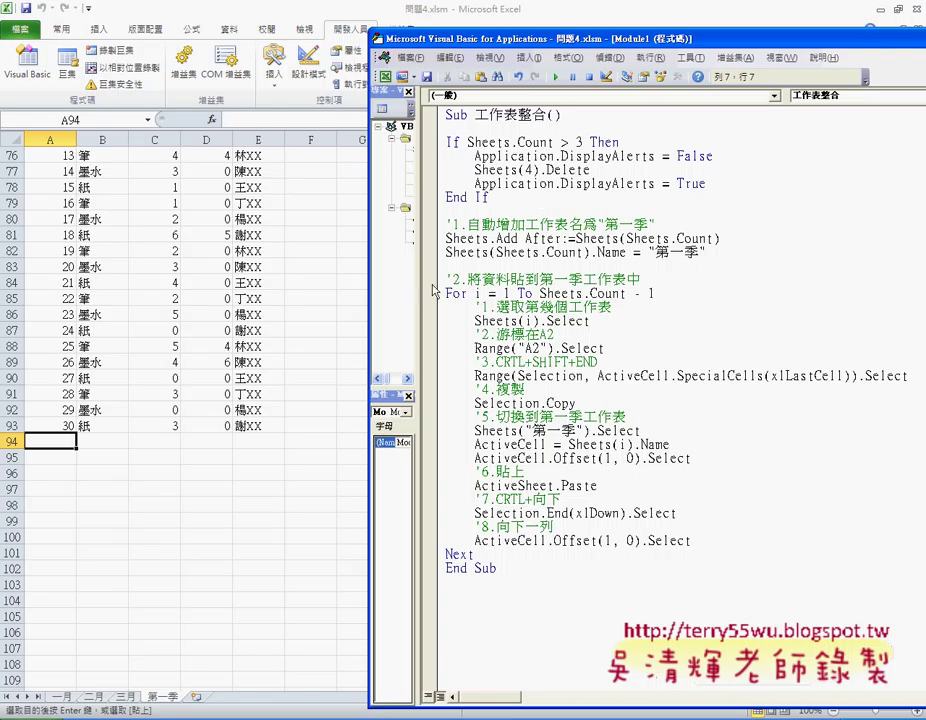
# Add blank sheets 工作表20 and 工作表21, then return to the VBA editor with Alt+F11
pyautogui.click(199, 699)
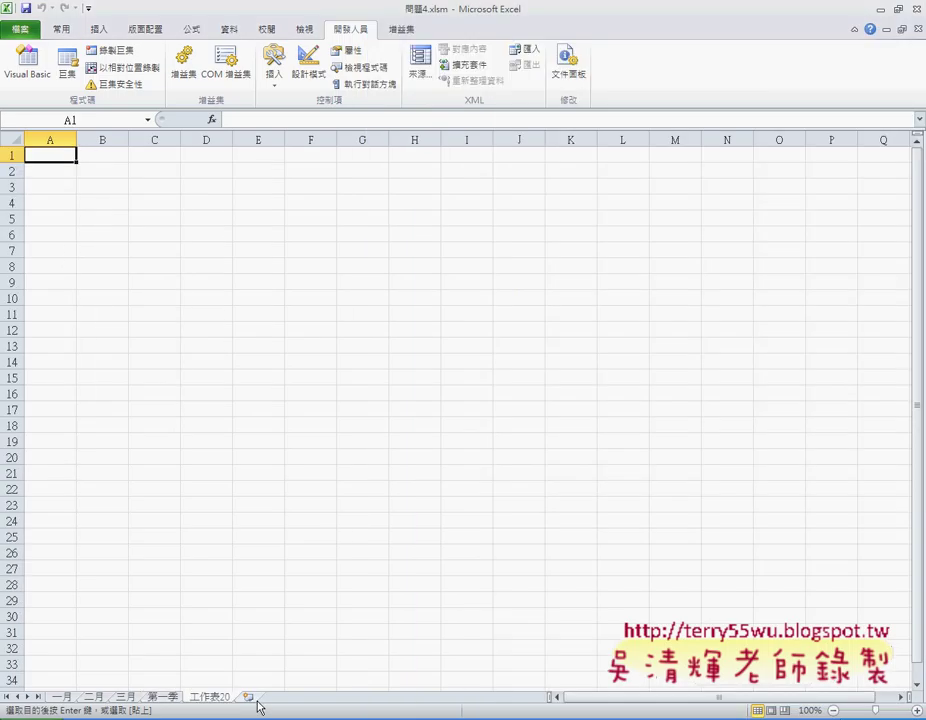
pyautogui.click(246, 699)
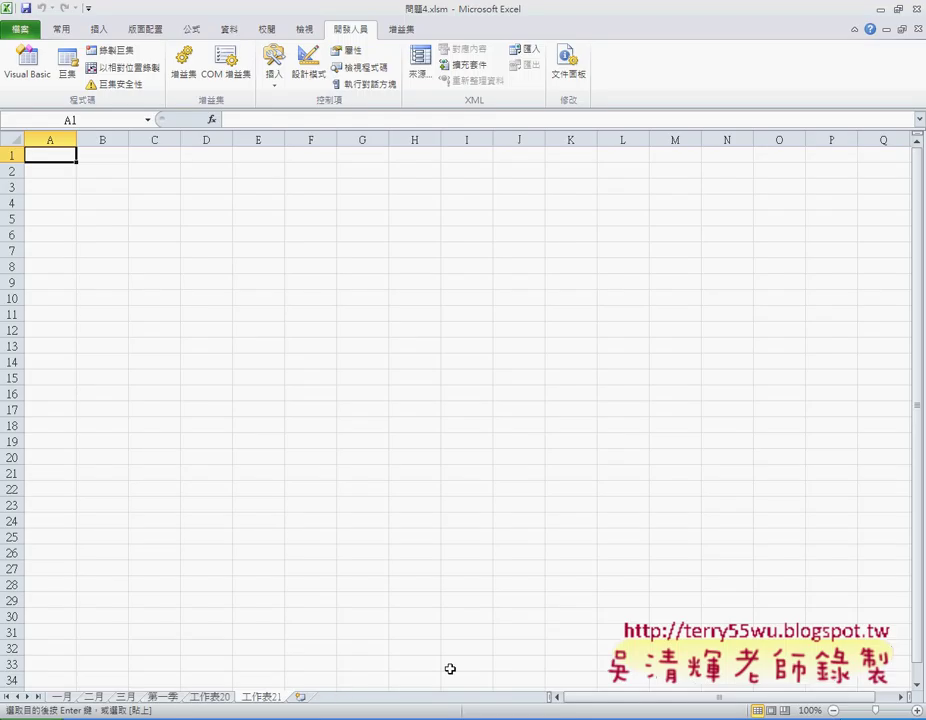
pyautogui.hotkey('alt', 'F11')
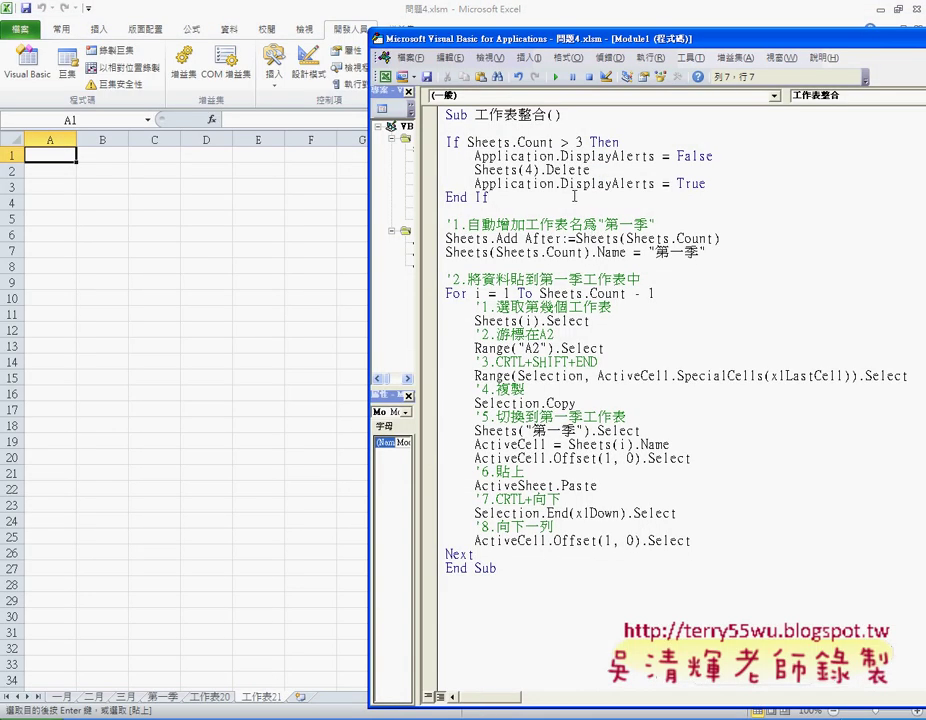
# Below End If, write a For i = 1 To Sheets.Count loop closed by Next
pyautogui.press('Return')
pyautogui.press('Return')
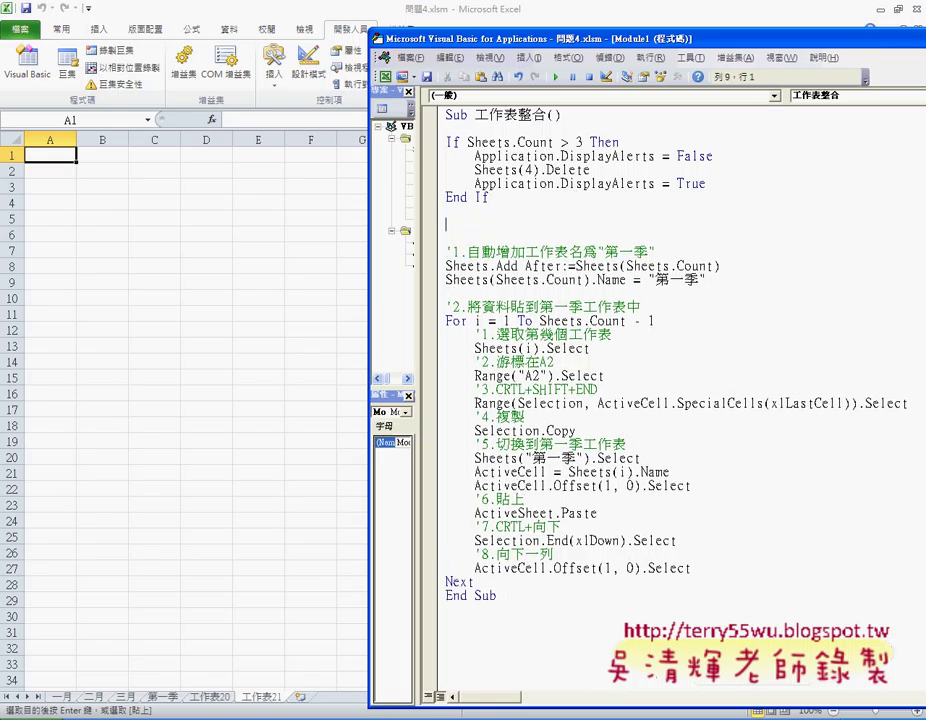
pyautogui.write('fo')
pyautogui.write('r i ')
pyautogui.write('=')
pyautogui.write('1 ')
pyautogui.write('ti')
pyautogui.press('BackSpace')
pyautogui.write('o ')
pyautogui.write('she')
pyautogui.write('ets.')
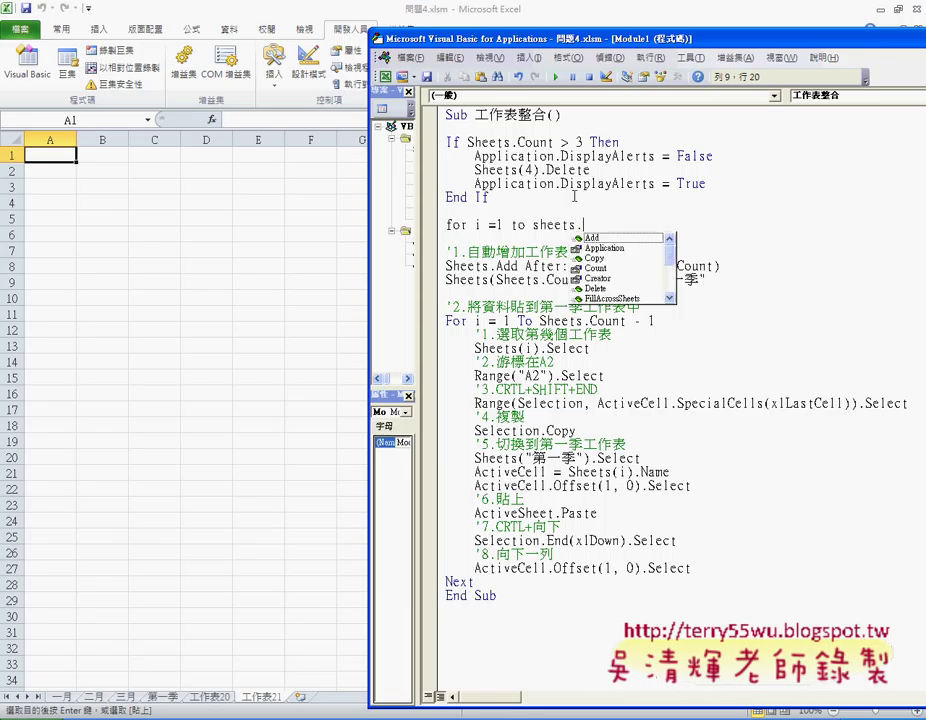
pyautogui.write('c')
pyautogui.press('Down')
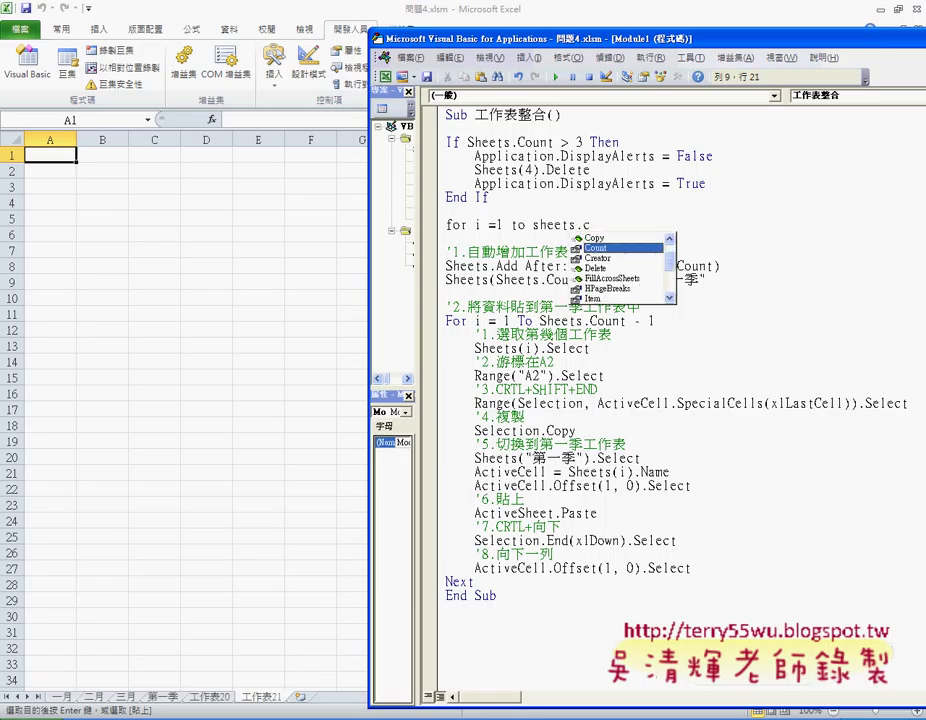
pyautogui.press('Return')
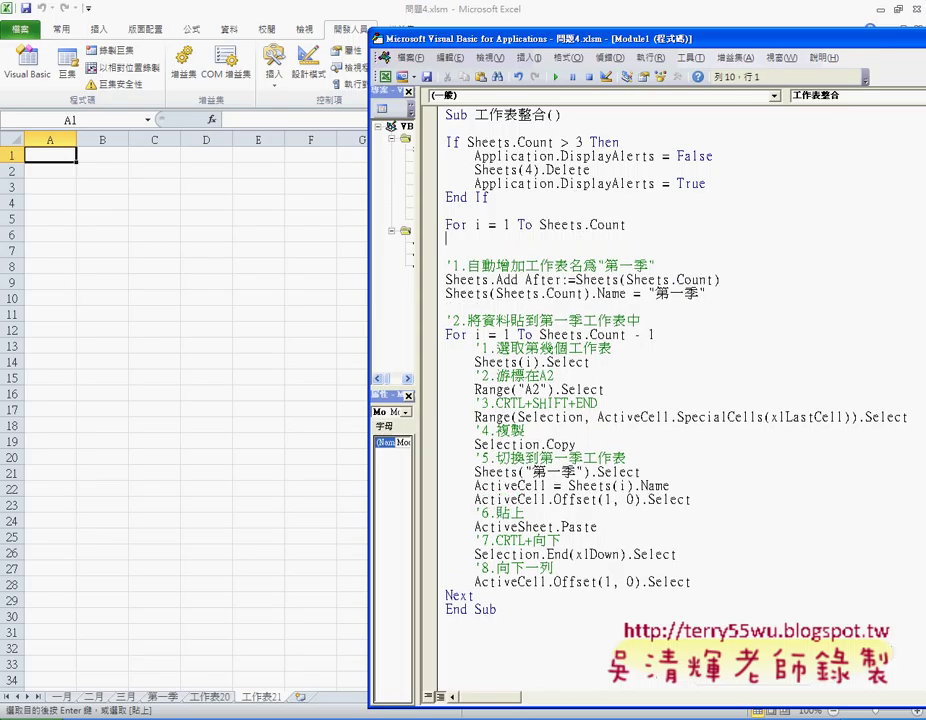
pyautogui.press('Return')
pyautogui.write('next')
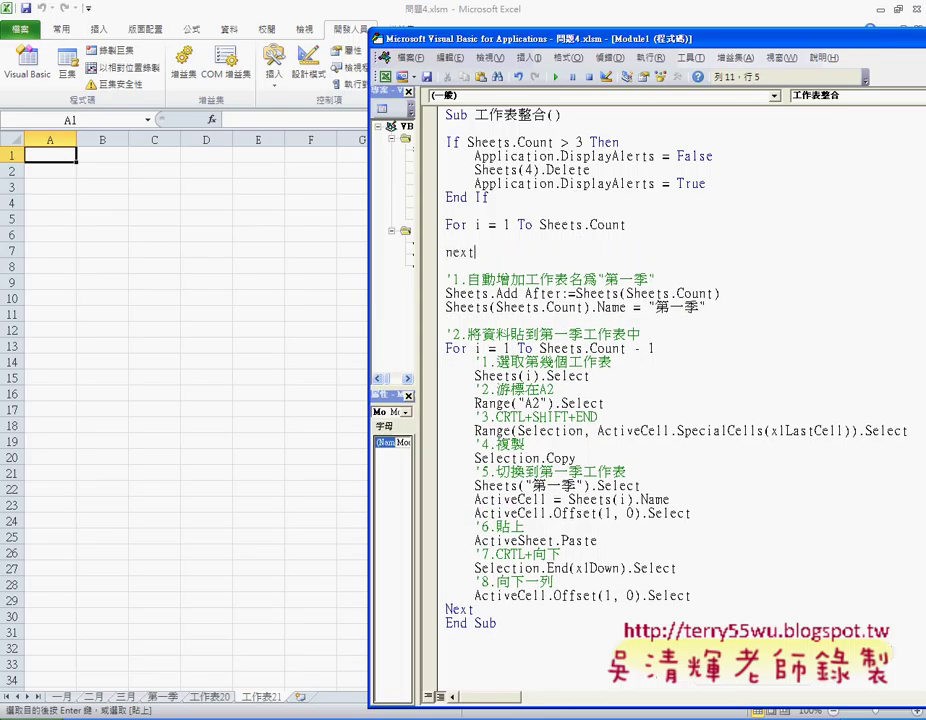
# Inside the loop, add an If Sheets.Name = "" Then … End If block
pyautogui.press('Up')
pyautogui.write('if ')
pyautogui.write('s')
pyautogui.write('he')
pyautogui.write('et')
pyautogui.write('s')
pyautogui.write('.n')
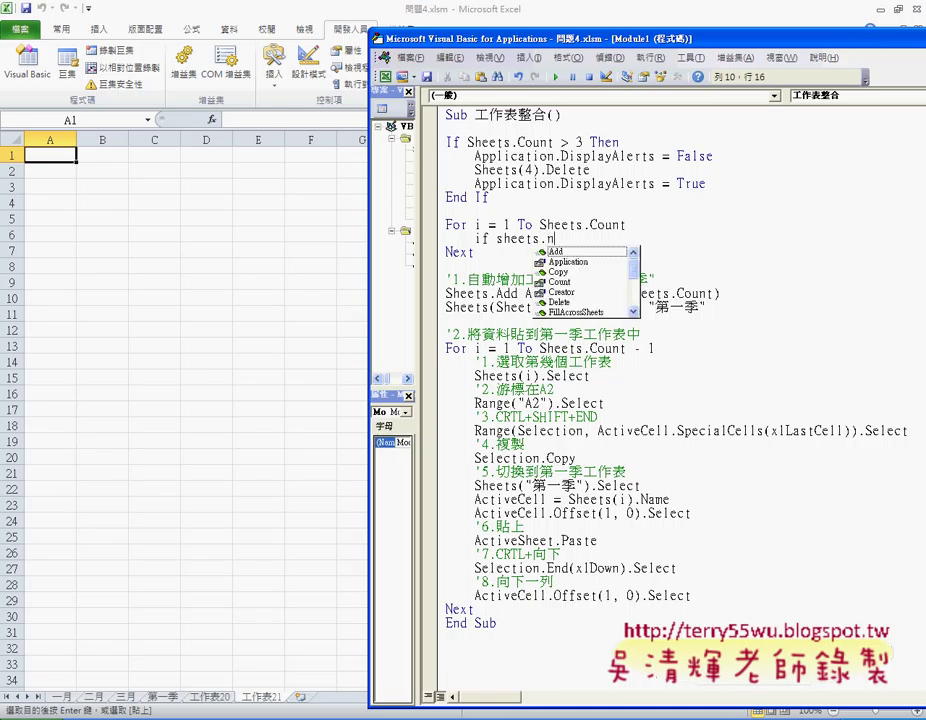
pyautogui.write('a')
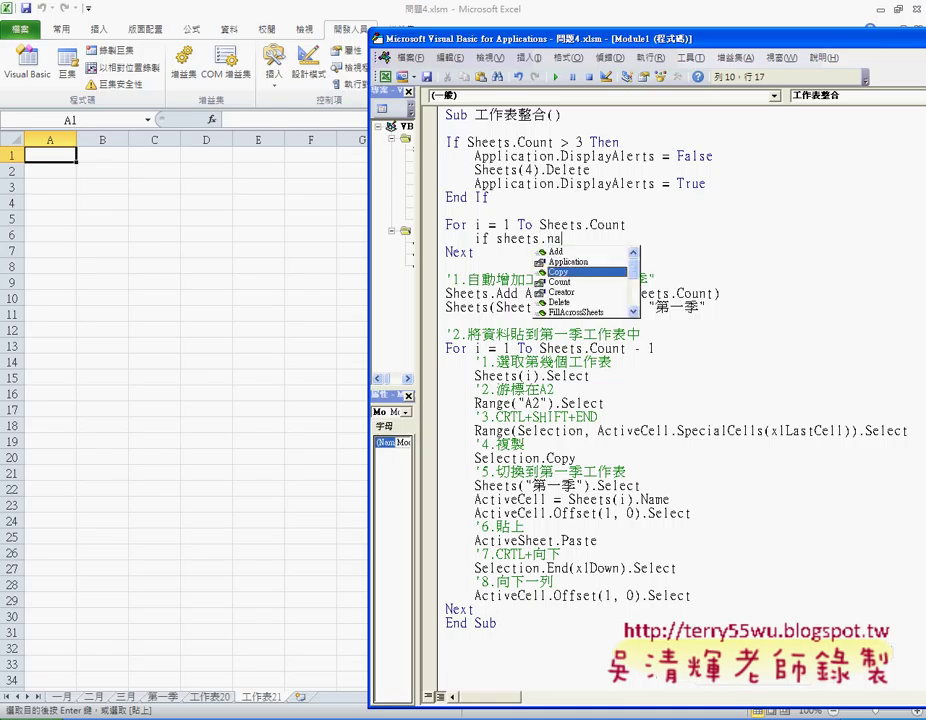
pyautogui.press('Down')
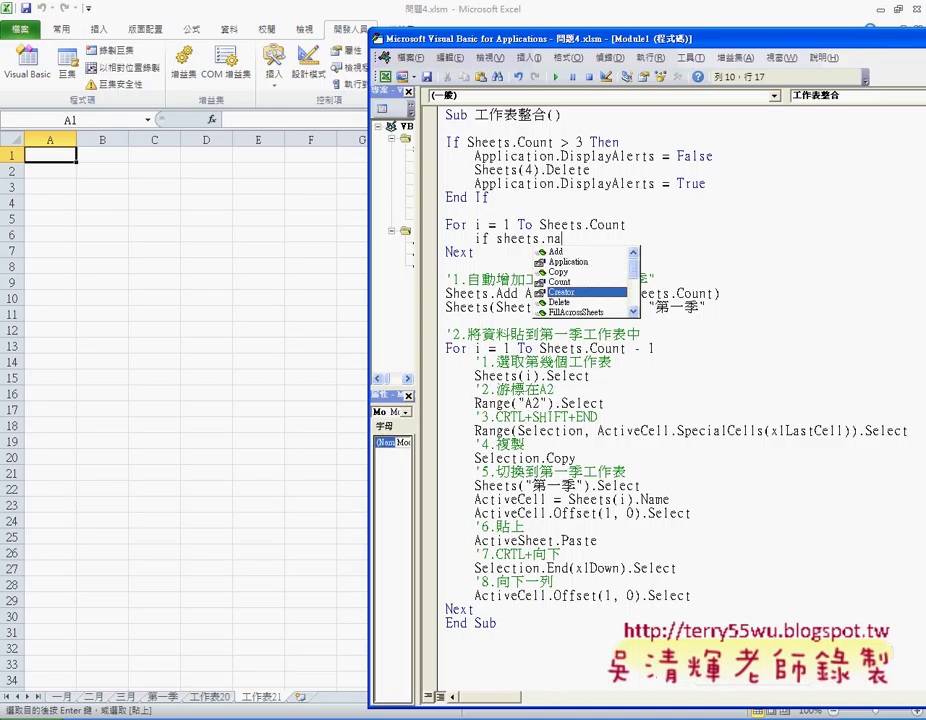
pyautogui.write('m')
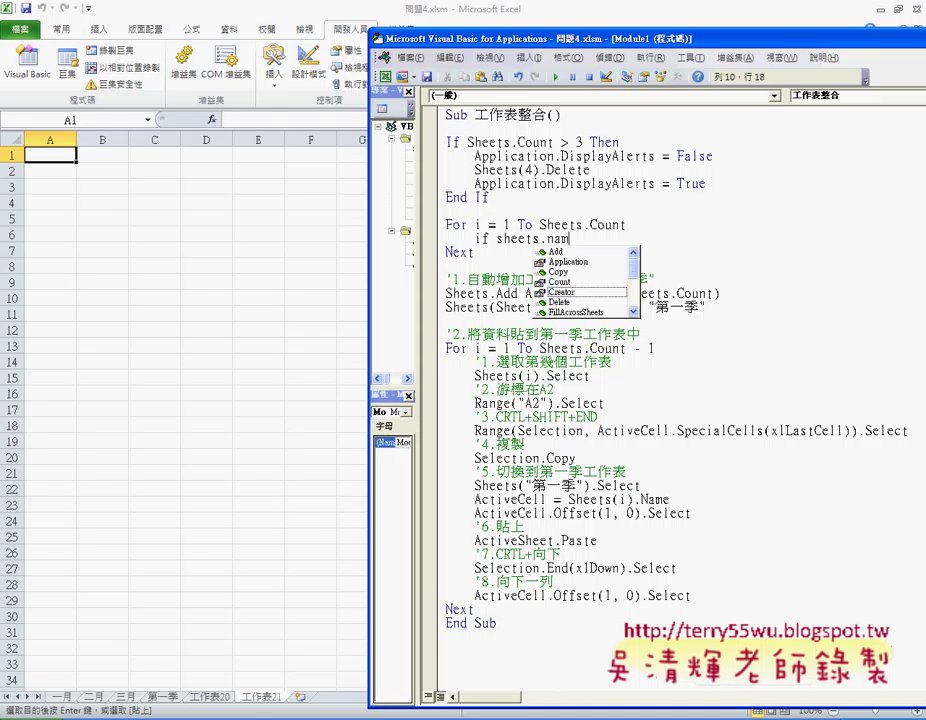
pyautogui.write('e=')
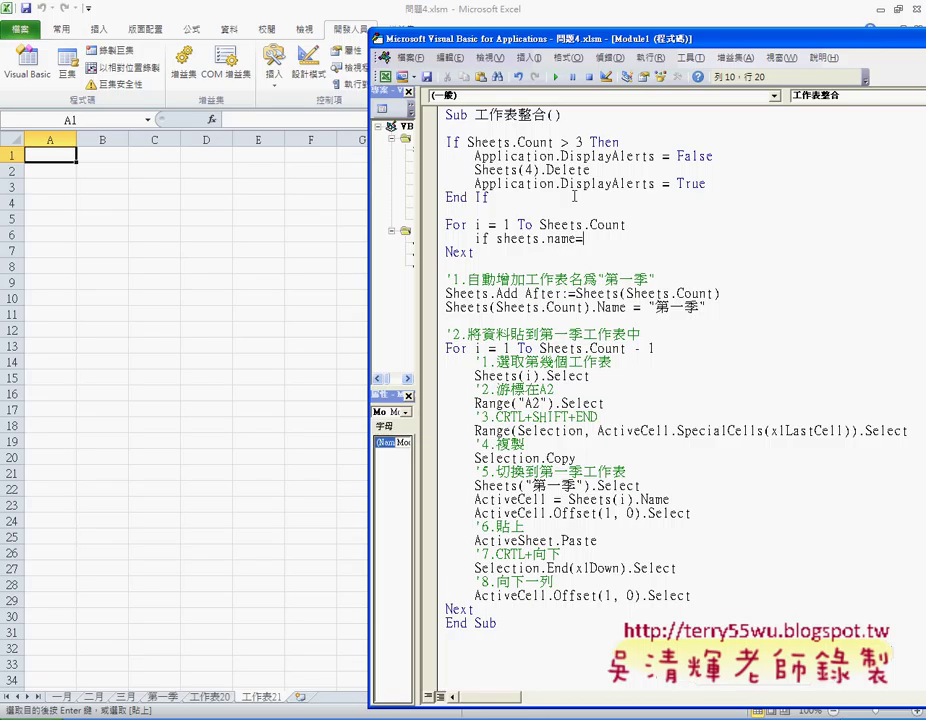
pyautogui.write('""')
pyautogui.write(' then')
pyautogui.press('Return')
pyautogui.press('Return')
pyautogui.write('e')
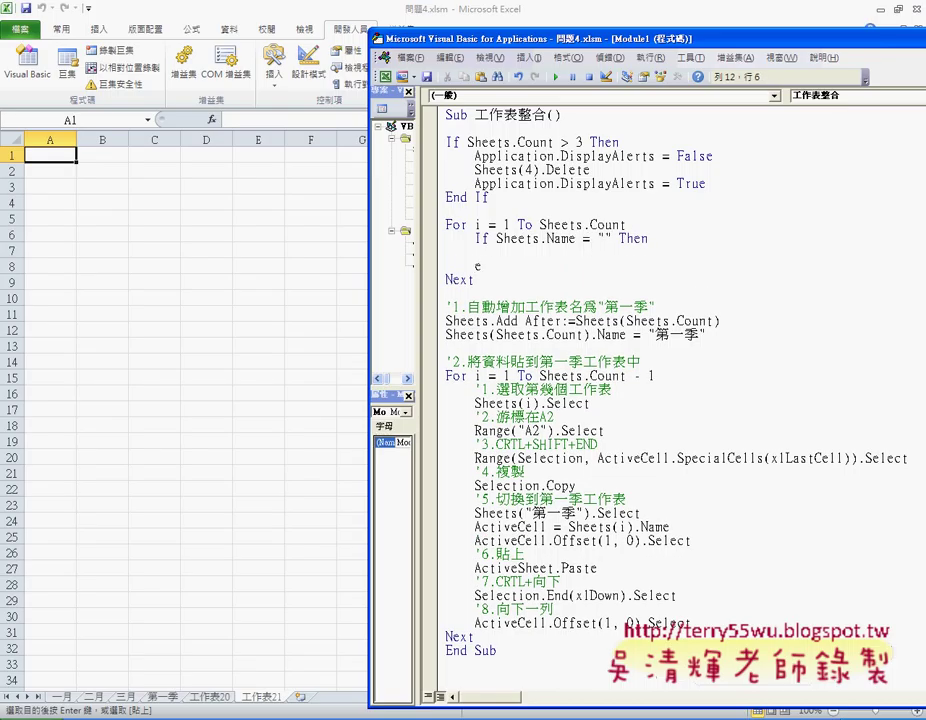
pyautogui.write('nd if')
# Copy the three sheet-deleting statements into the new If block and indent them
pyautogui.click(583, 225)
pyautogui.moveTo(474, 156); pyautogui.dragTo(707, 184)
pyautogui.moveTo(547, 176); pyautogui.dragTo(525, 263)
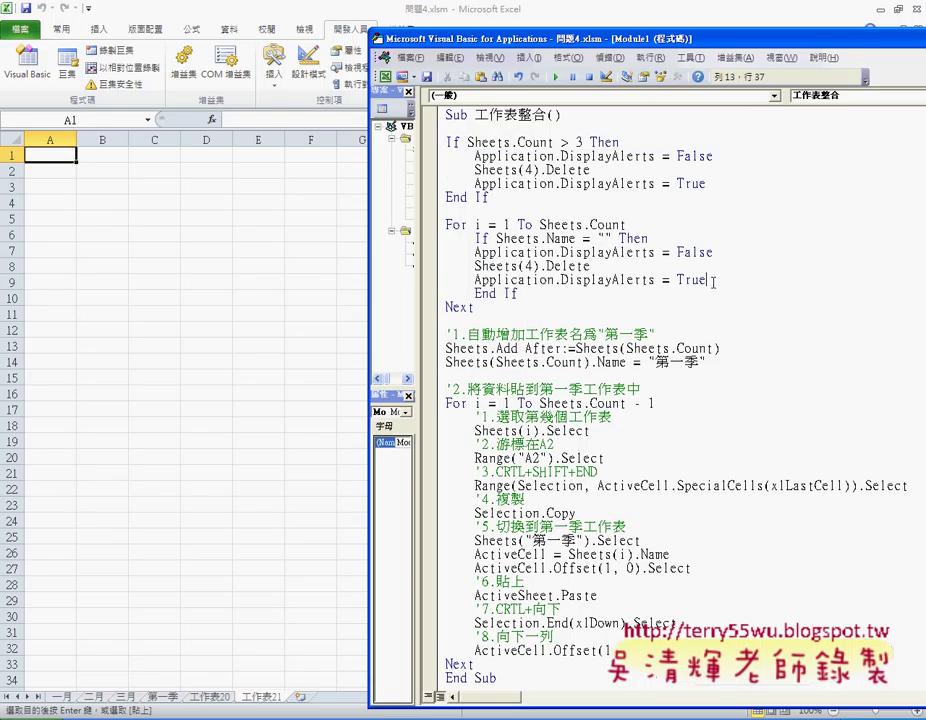
pyautogui.moveTo(707, 280)
pyautogui.mouseDown()
pyautogui.moveTo(526, 280)
pyautogui.moveTo(445, 252)
pyautogui.mouseUp()
pyautogui.press('Tab')
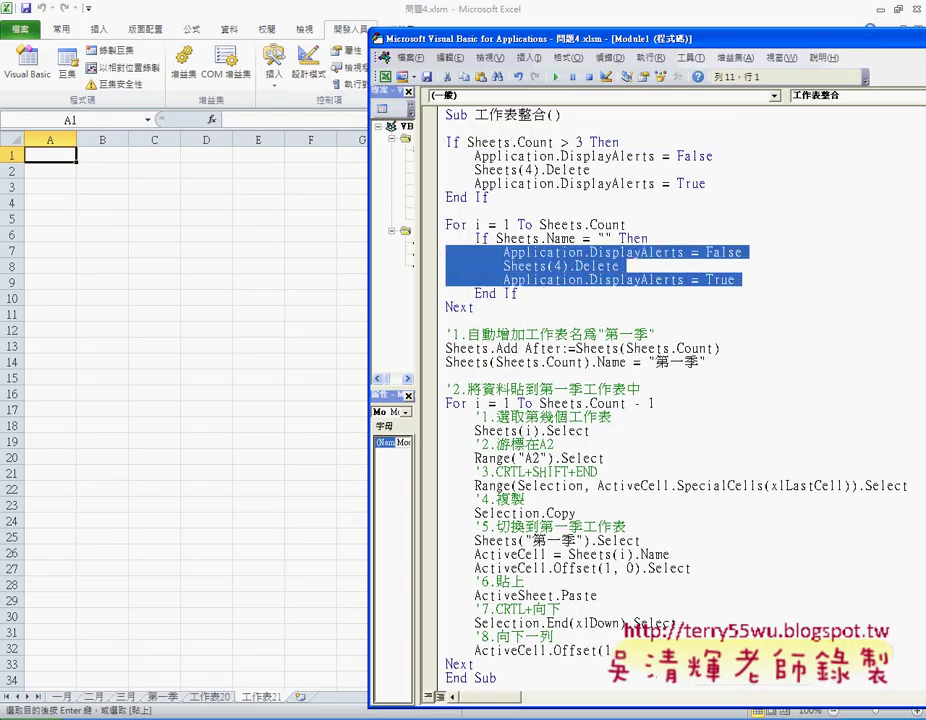
# Replace the 4 in the copied delete and the empty name test with "第一季"
pyautogui.click(553, 266)
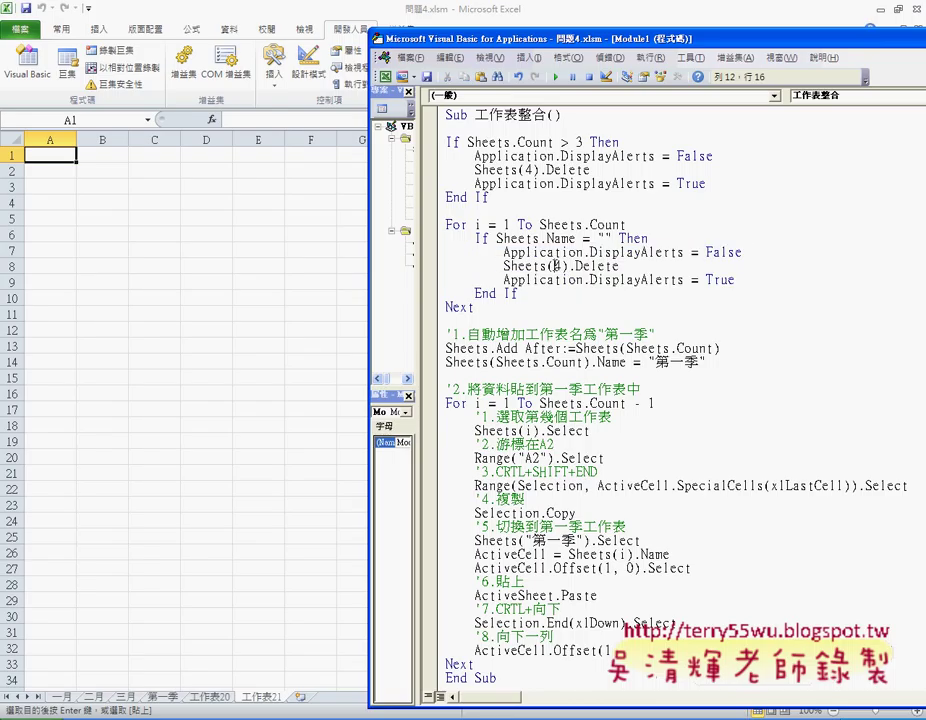
pyautogui.moveTo(597, 334); pyautogui.dragTo(653, 334)
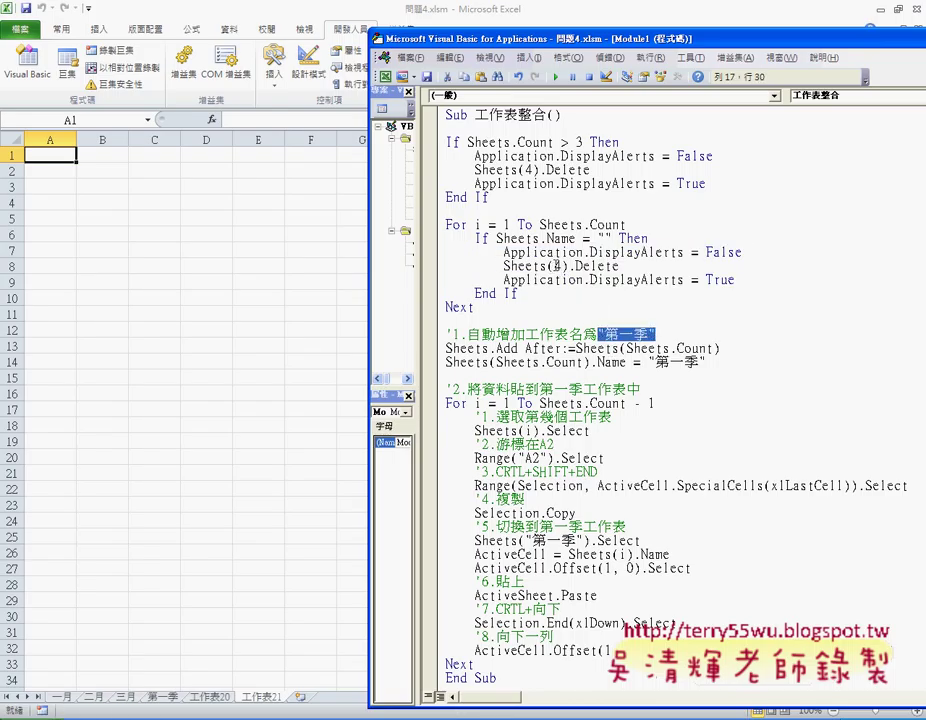
pyautogui.doubleClick(557, 266)
pyautogui.write('"第一季"')
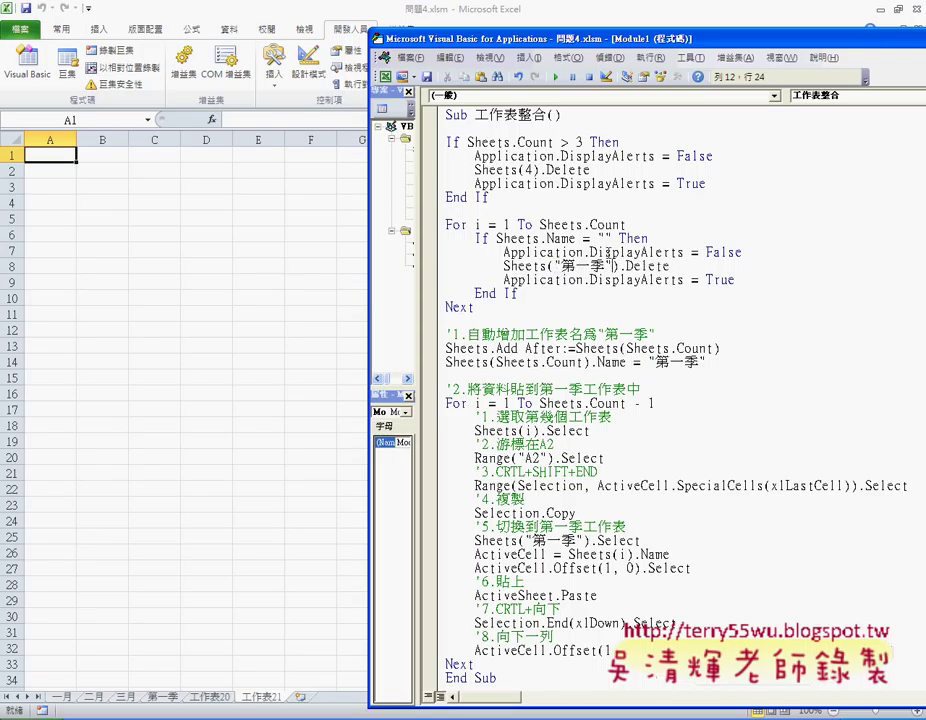
pyautogui.doubleClick(604, 238)
pyautogui.write('"第一季"')
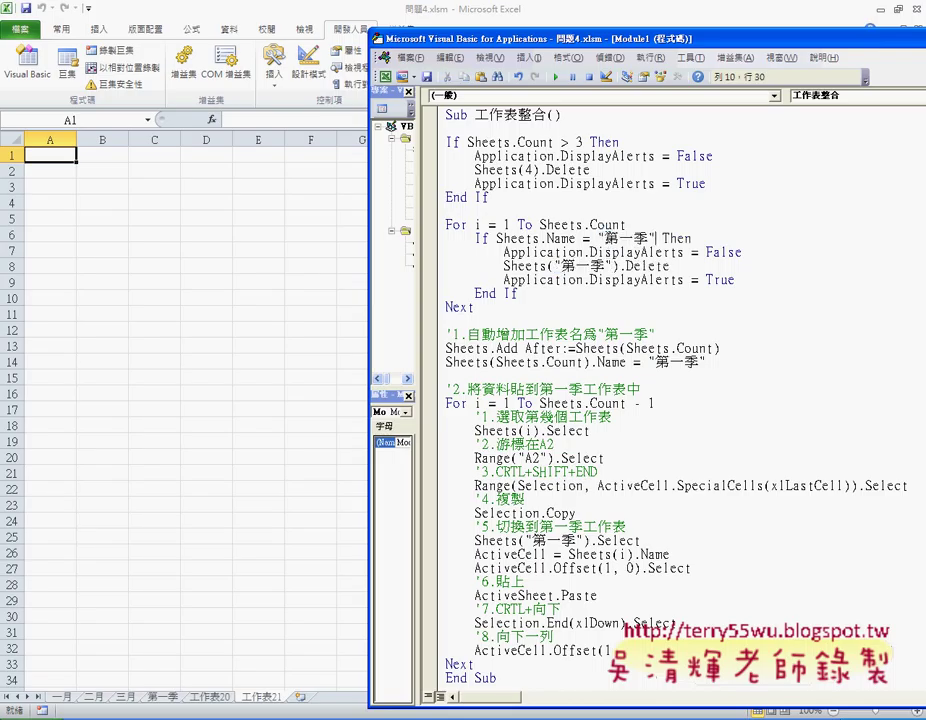
pyautogui.click(497, 238)
pyautogui.click(641, 238)
pyautogui.doubleClick(641, 238)
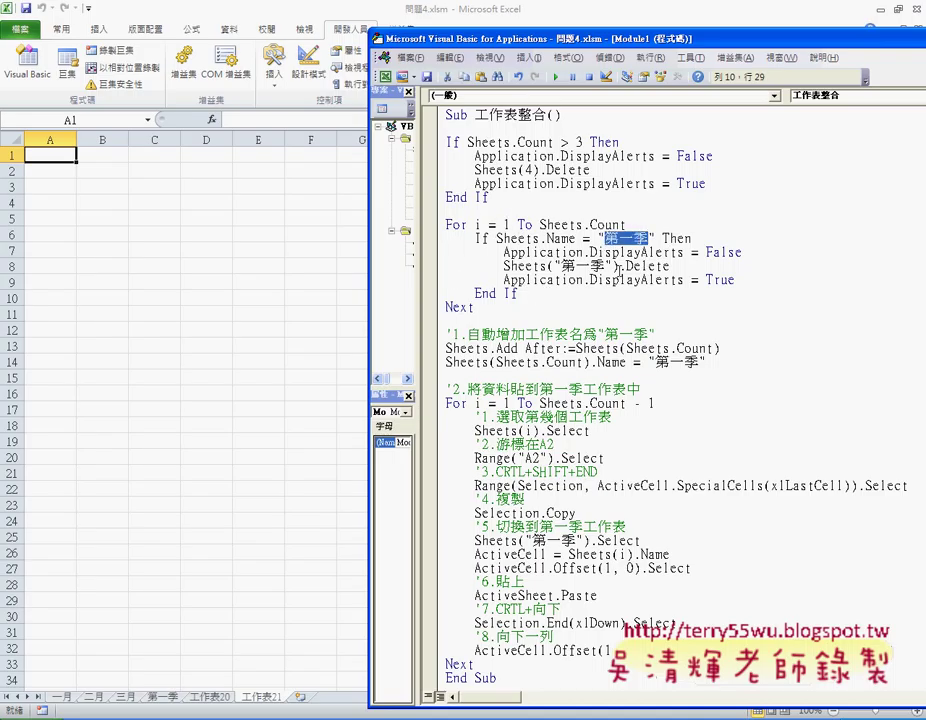
pyautogui.moveTo(669, 266); pyautogui.dragTo(503, 266)
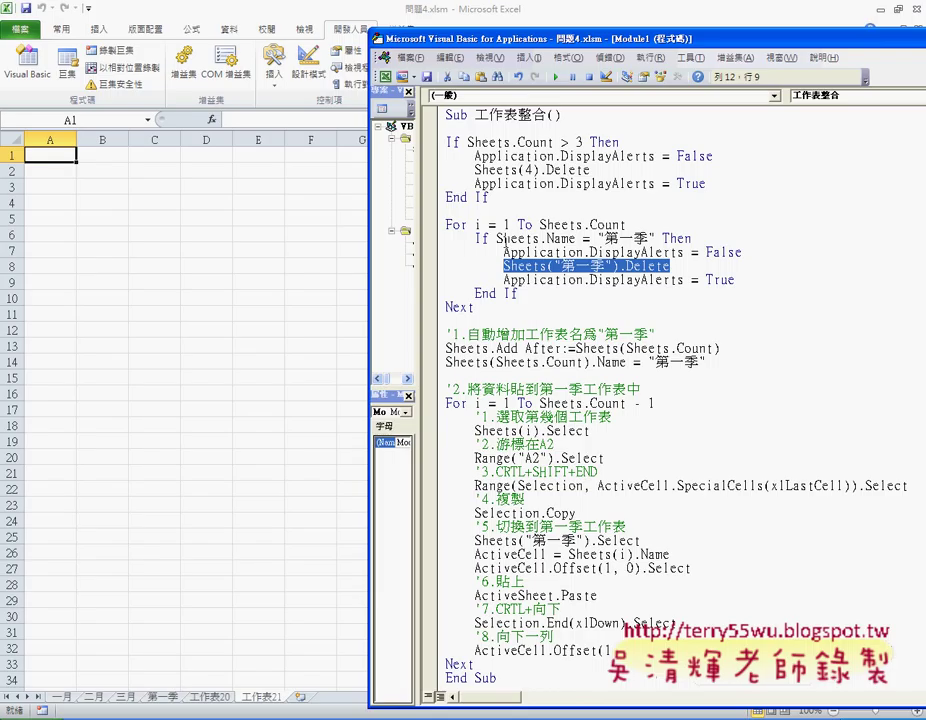
# Comment out the old If Sheets.Count > 3 block lines with apostrophes
pyautogui.click(443, 142)
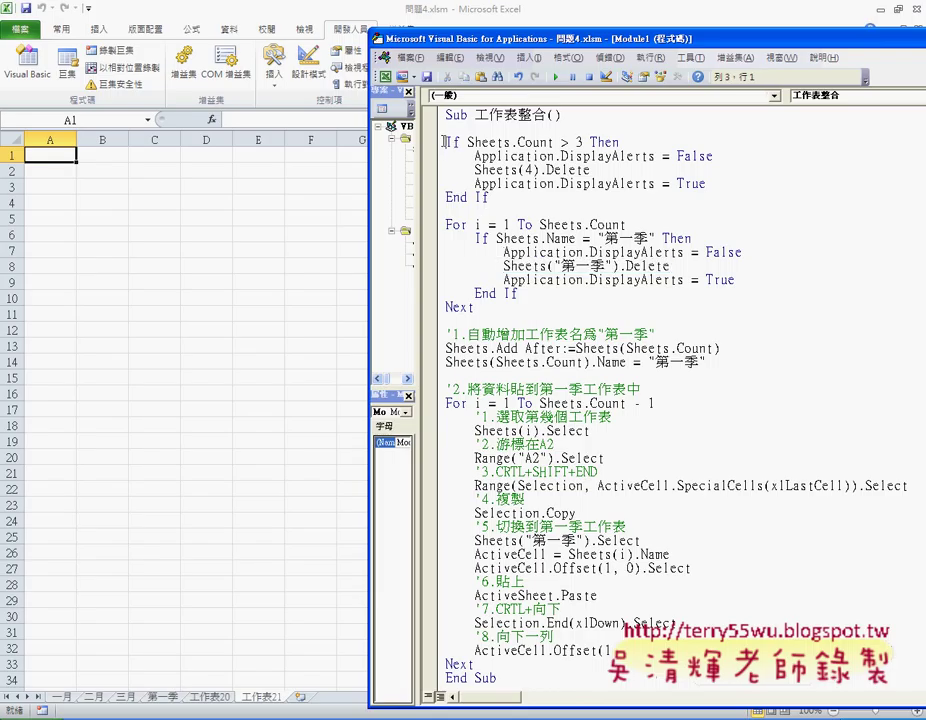
pyautogui.write("'")
pyautogui.click(443, 156)
pyautogui.write("'")
pyautogui.click(446, 169)
pyautogui.write("'")
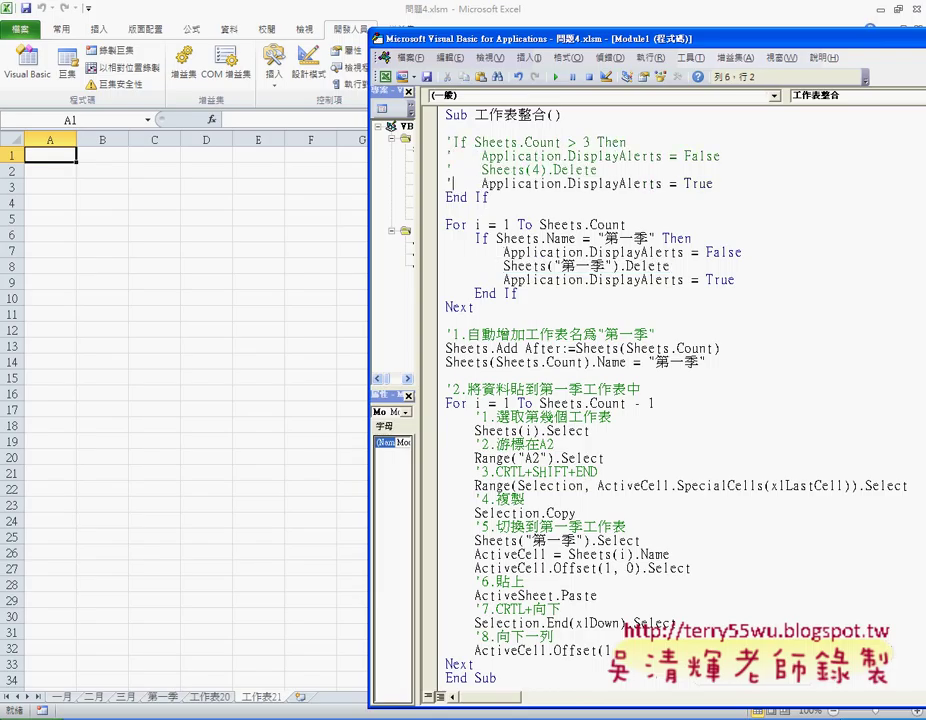
pyautogui.click(446, 197)
pyautogui.write("'")
pyautogui.click(446, 183)
pyautogui.write("'")
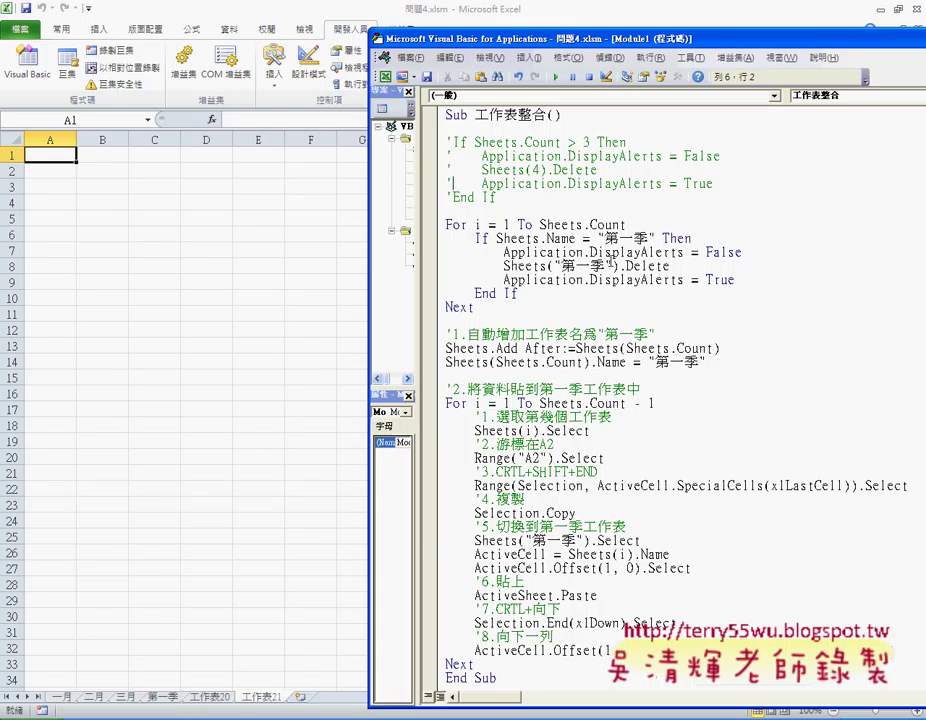
# Run the macro, dismiss the compile error, and change the test to Sheets(i).Name
pyautogui.click(591, 252)
pyautogui.press('F5')
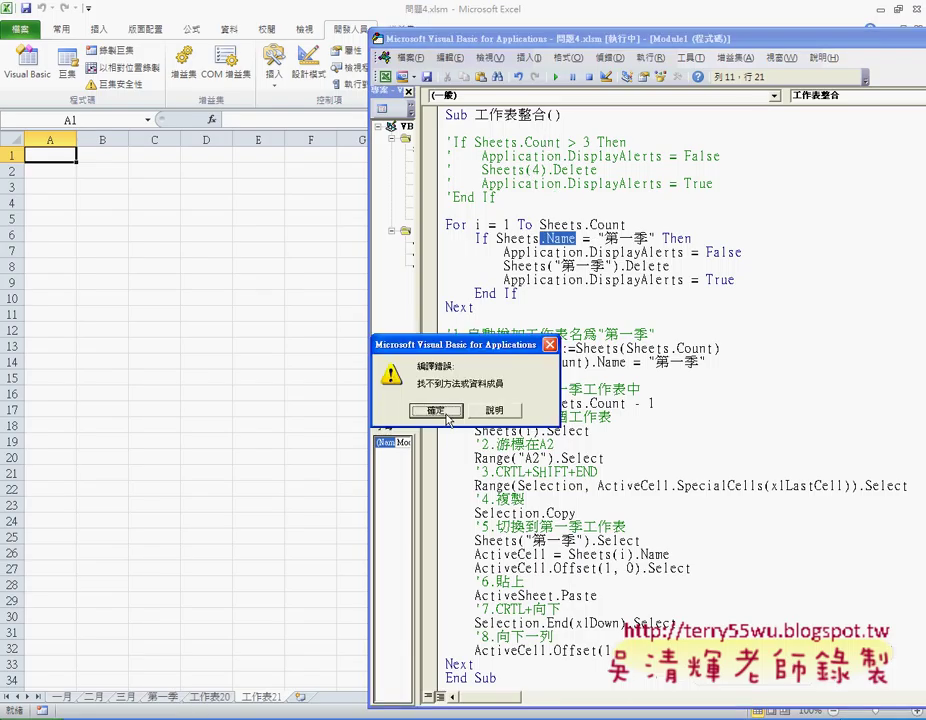
pyautogui.click(436, 410)
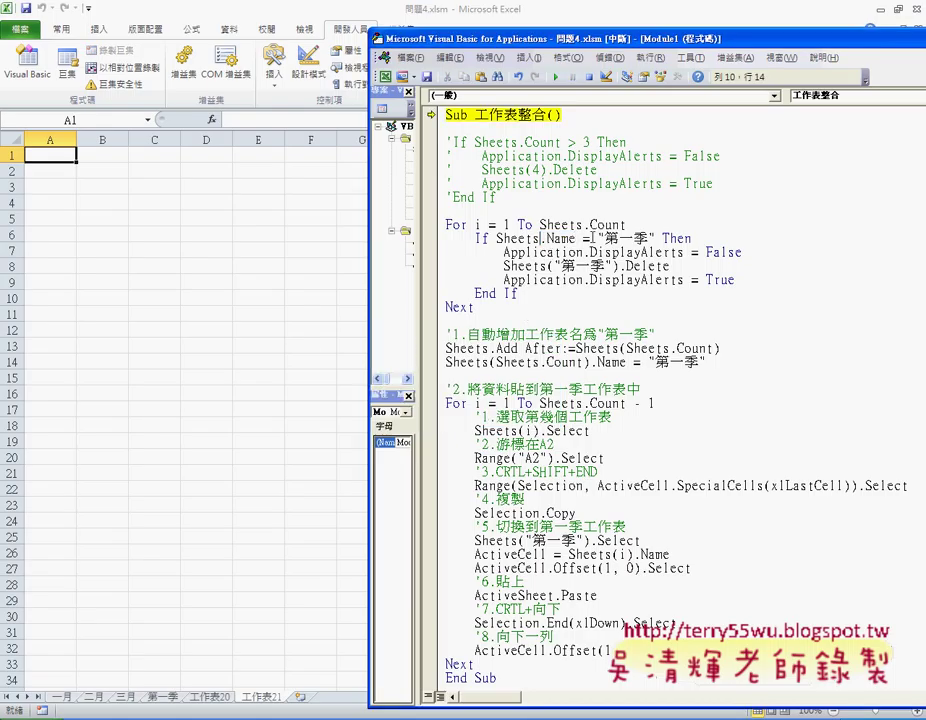
pyautogui.write('(i')
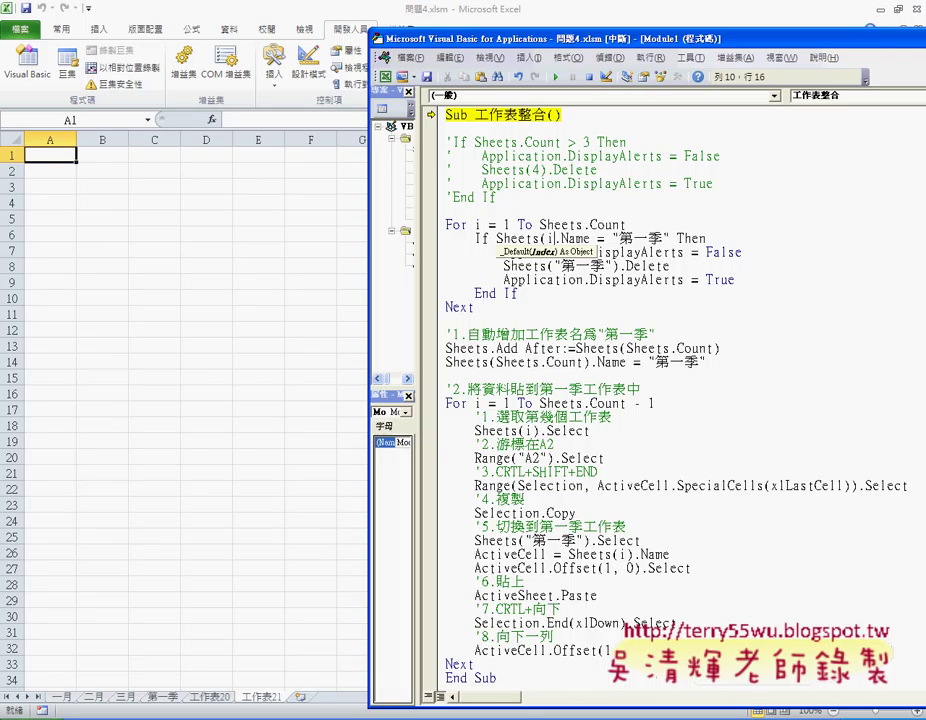
pyautogui.write(')')
pyautogui.click(576, 302)
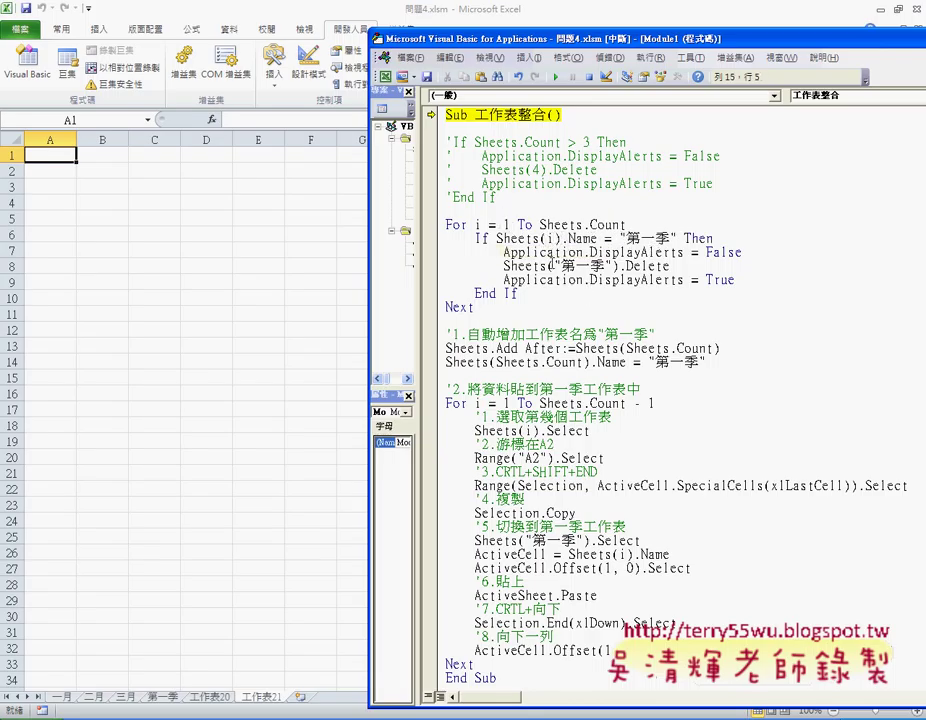
# Step with F8 through the loop until Sheets("第一季").Delete runs, pausing at Next
pyautogui.press('F8')
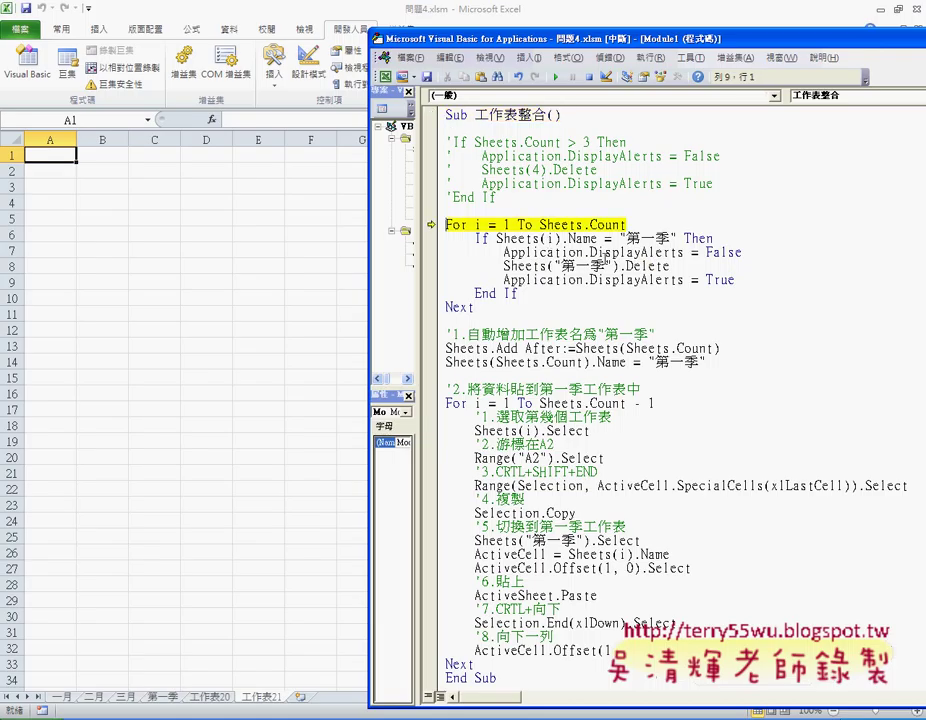
pyautogui.press('F8')
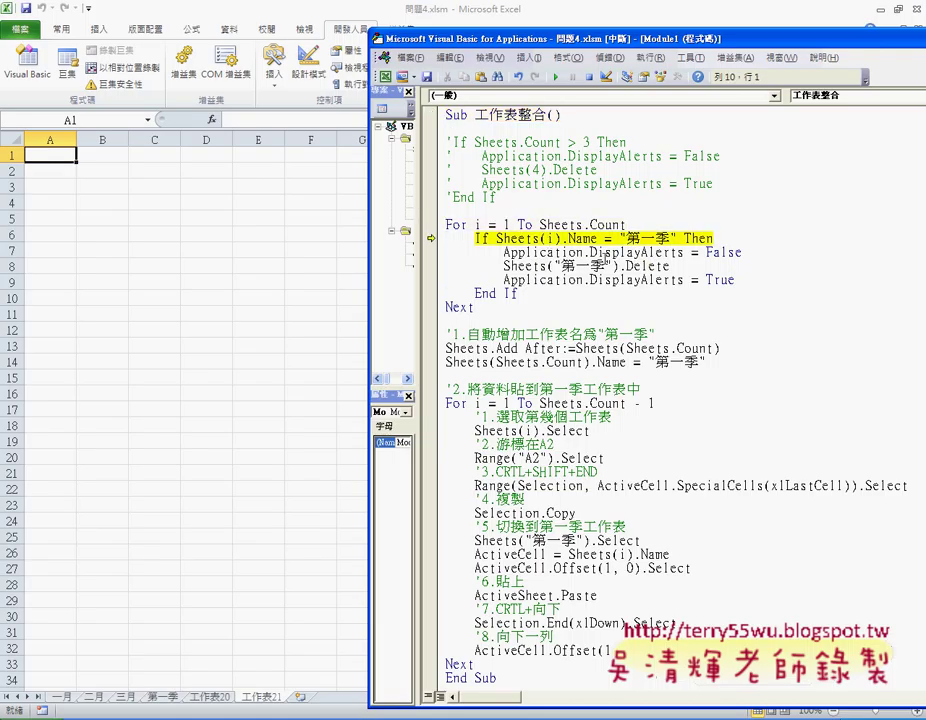
pyautogui.press('F8')
pyautogui.press('F8')
pyautogui.press('F8')
pyautogui.press('F8')
pyautogui.press('F8')
pyautogui.press('F8')
pyautogui.press('F8')
pyautogui.press('F8')
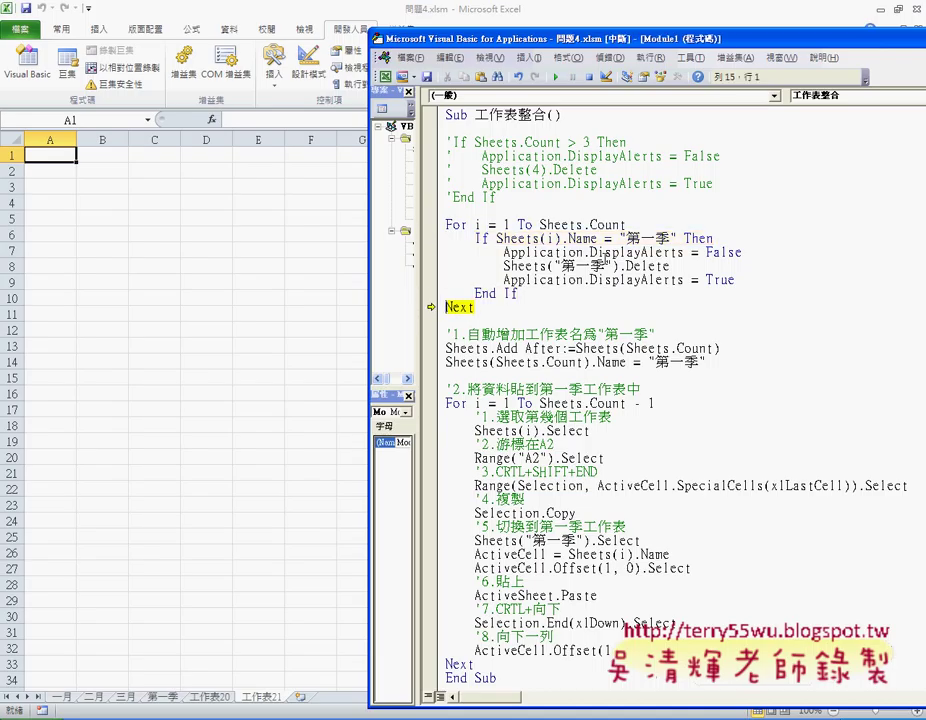
pyautogui.press('F8')
pyautogui.press('F8')
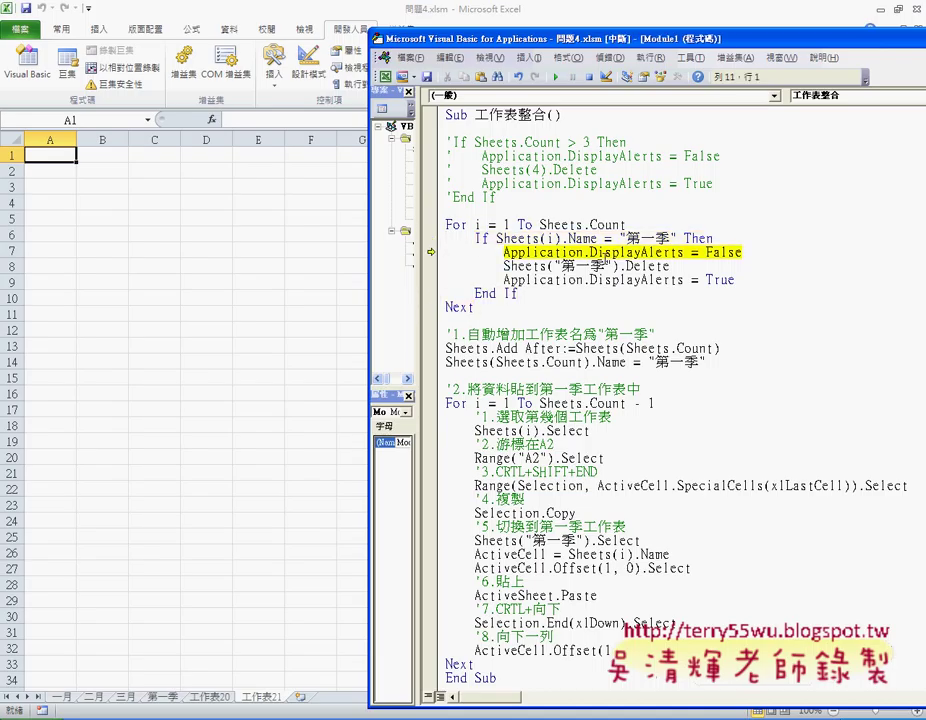
pyautogui.press('F8')
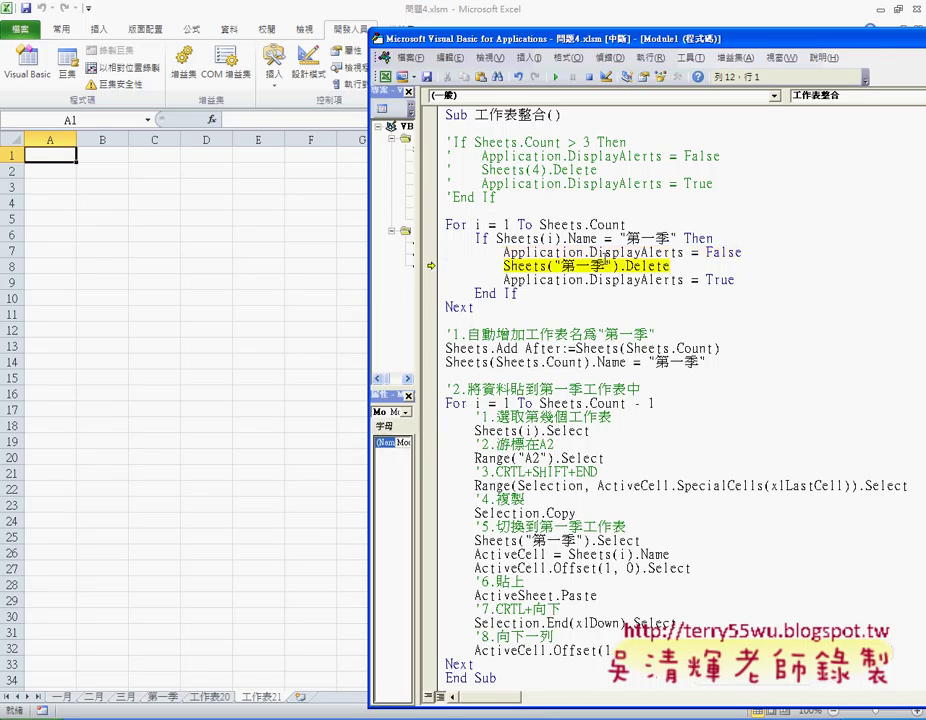
pyautogui.press('F8')
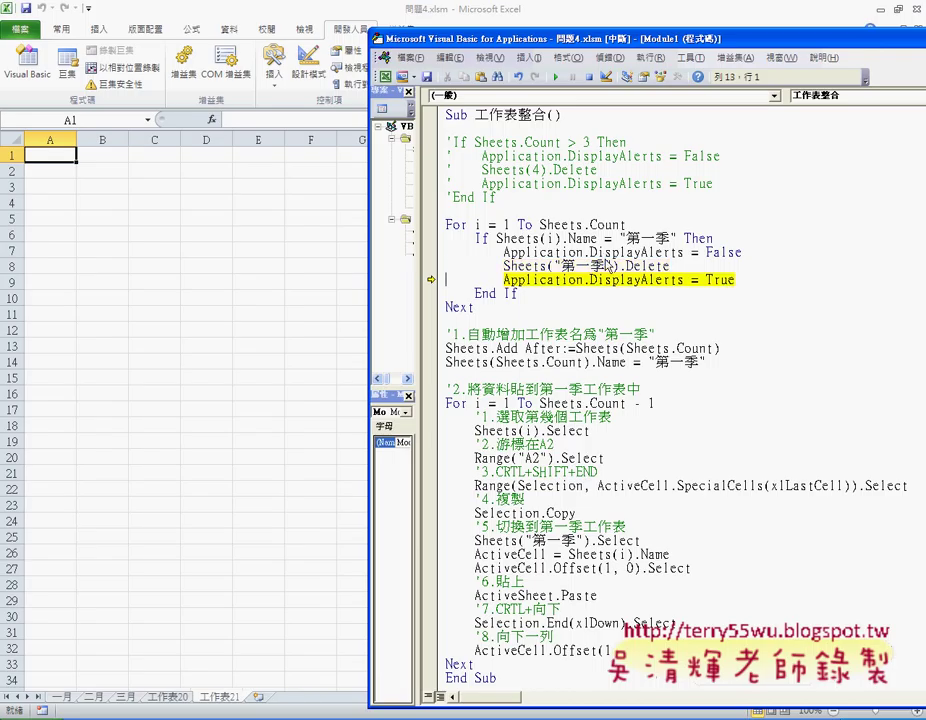
pyautogui.press('F8')
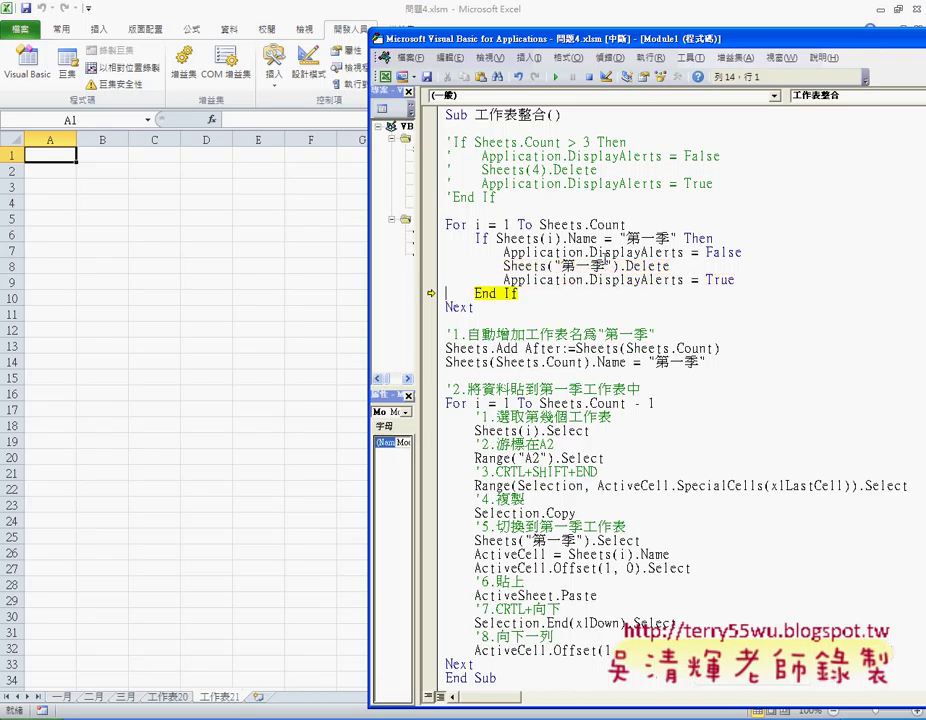
pyautogui.press('F8')
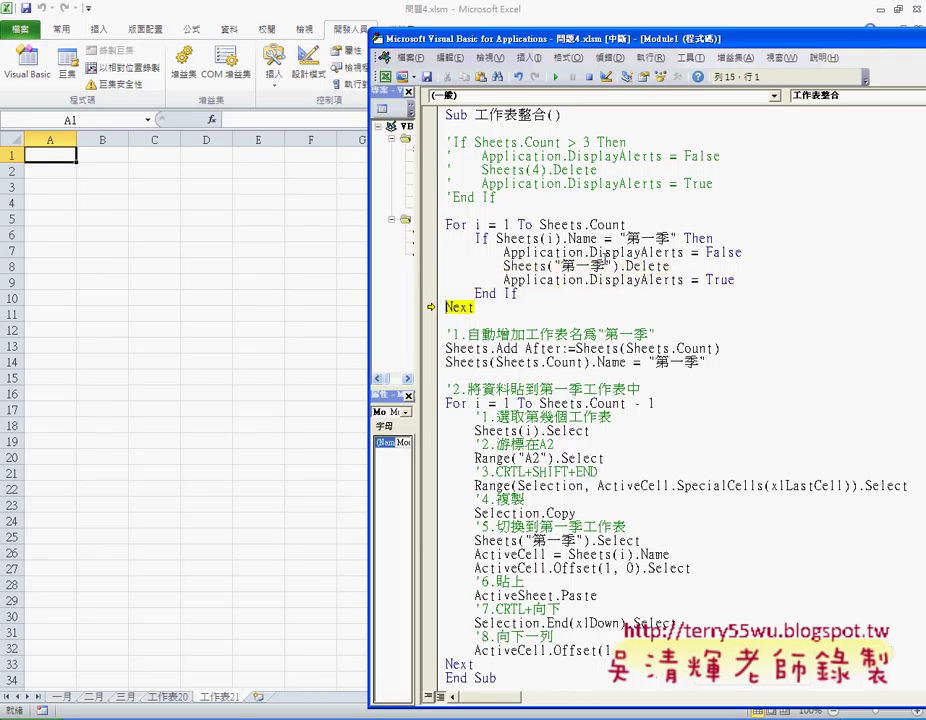
pyautogui.press('F8')
pyautogui.press('F8')
pyautogui.press('F8')
pyautogui.moveTo(475, 307); pyautogui.dragTo(434, 231)
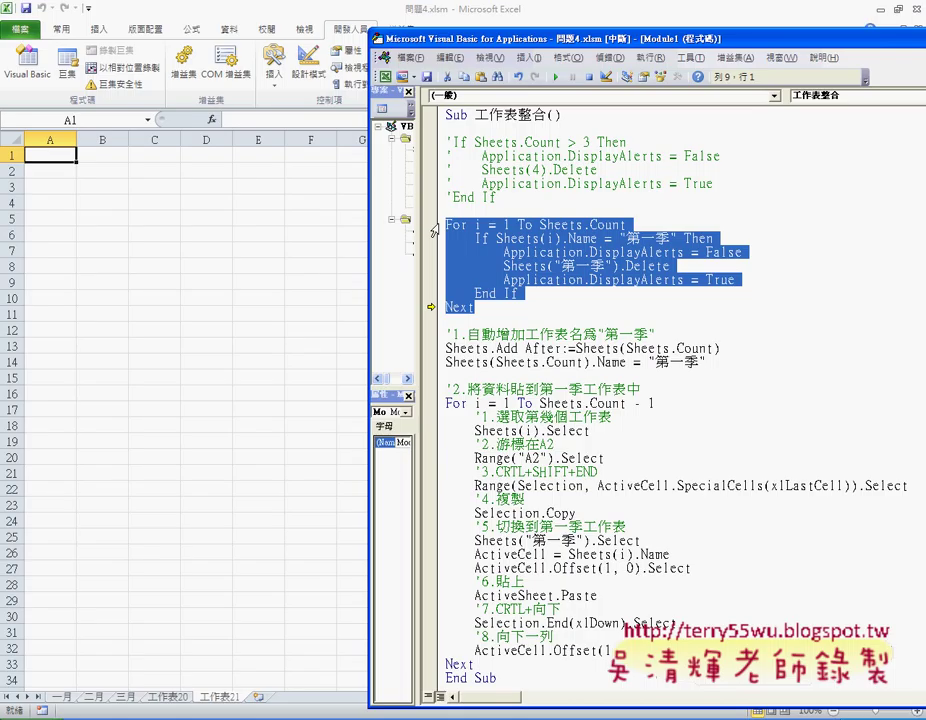
pyautogui.moveTo(447, 307); pyautogui.dragTo(434, 232)
pyautogui.click(656, 294)
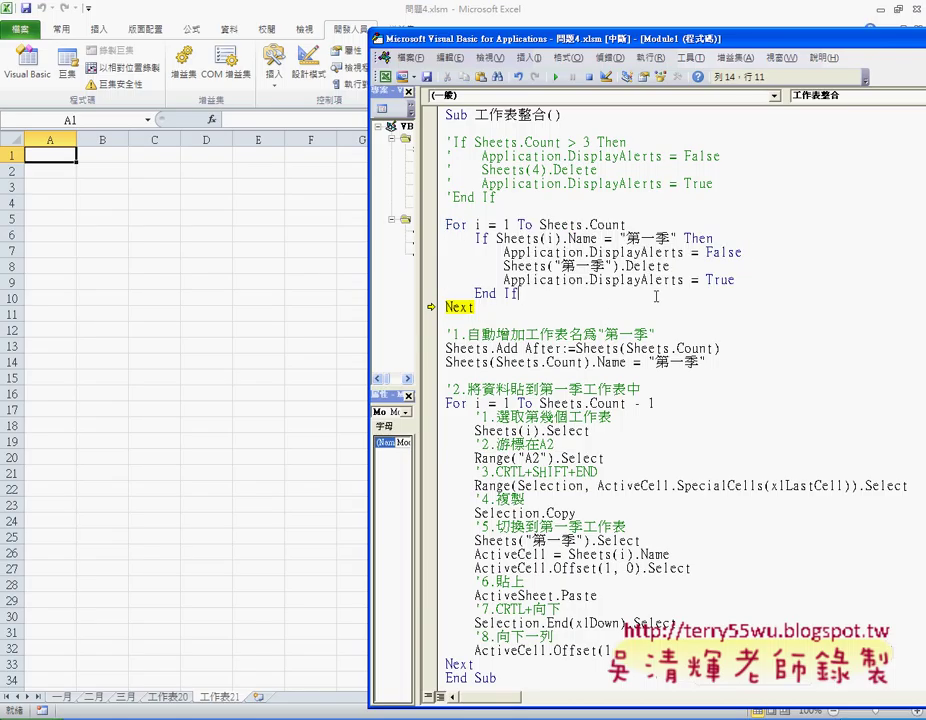
pyautogui.moveTo(476, 307); pyautogui.dragTo(434, 231)
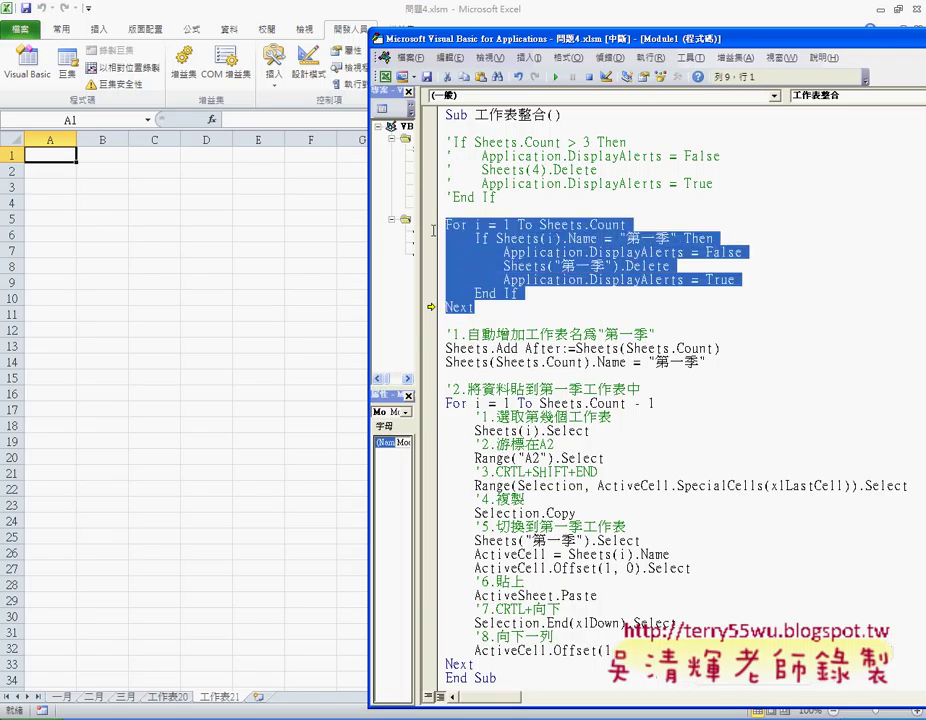